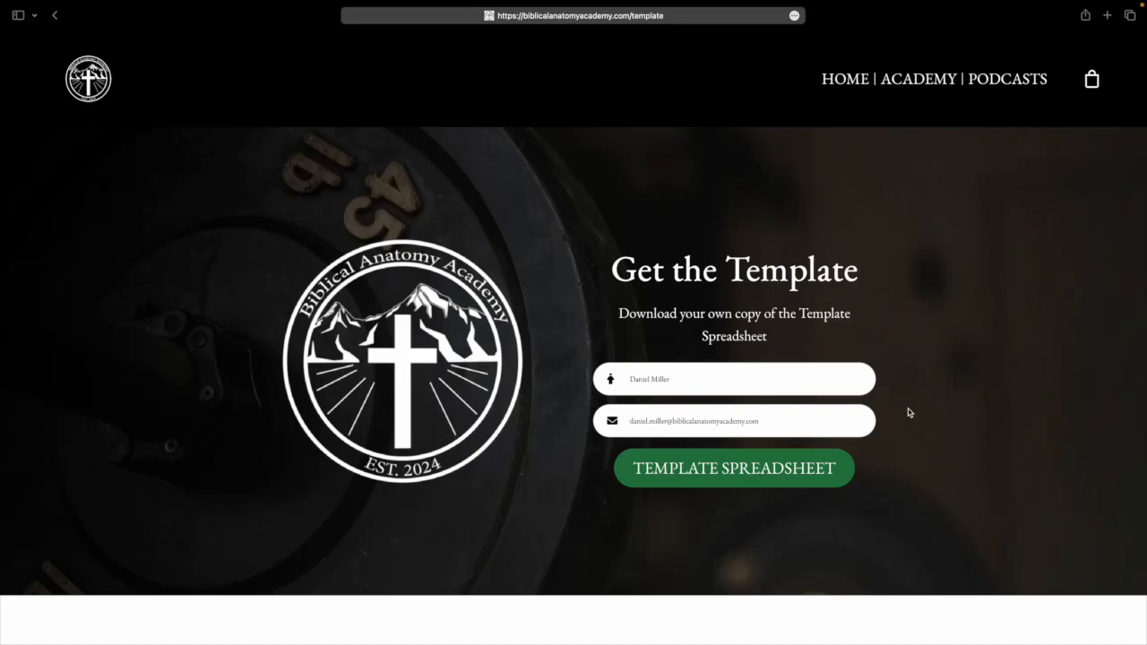
Step: Request the template spreadsheet on the website and view its download page down to the embedded video
left_click(767, 472)
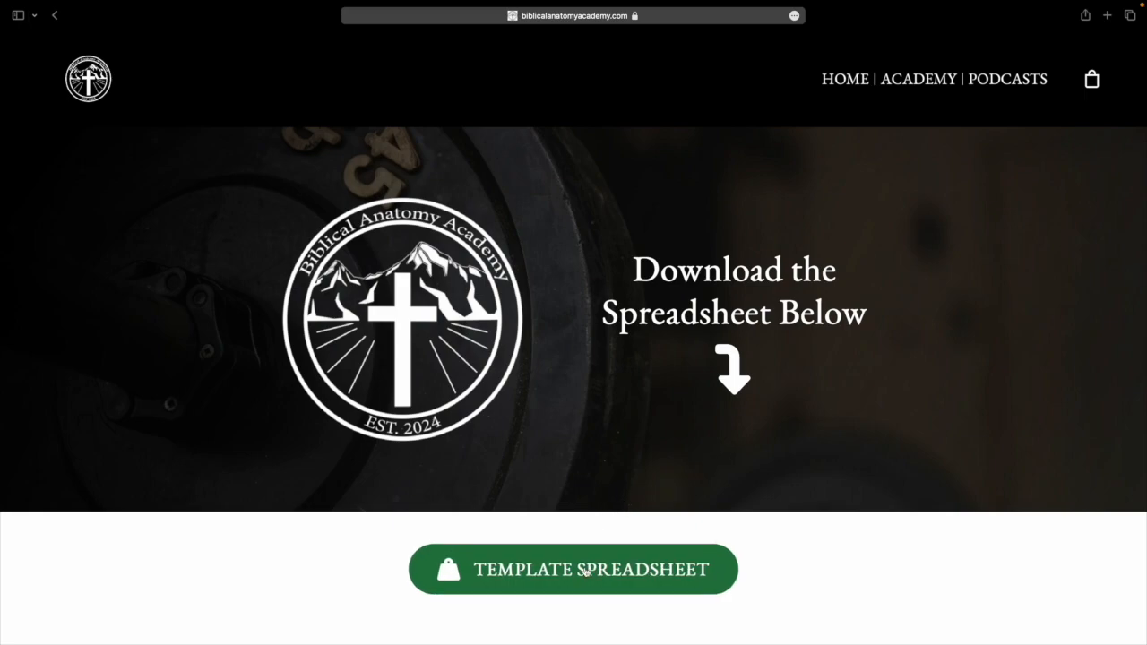
scroll(585, 571, "down", 5)
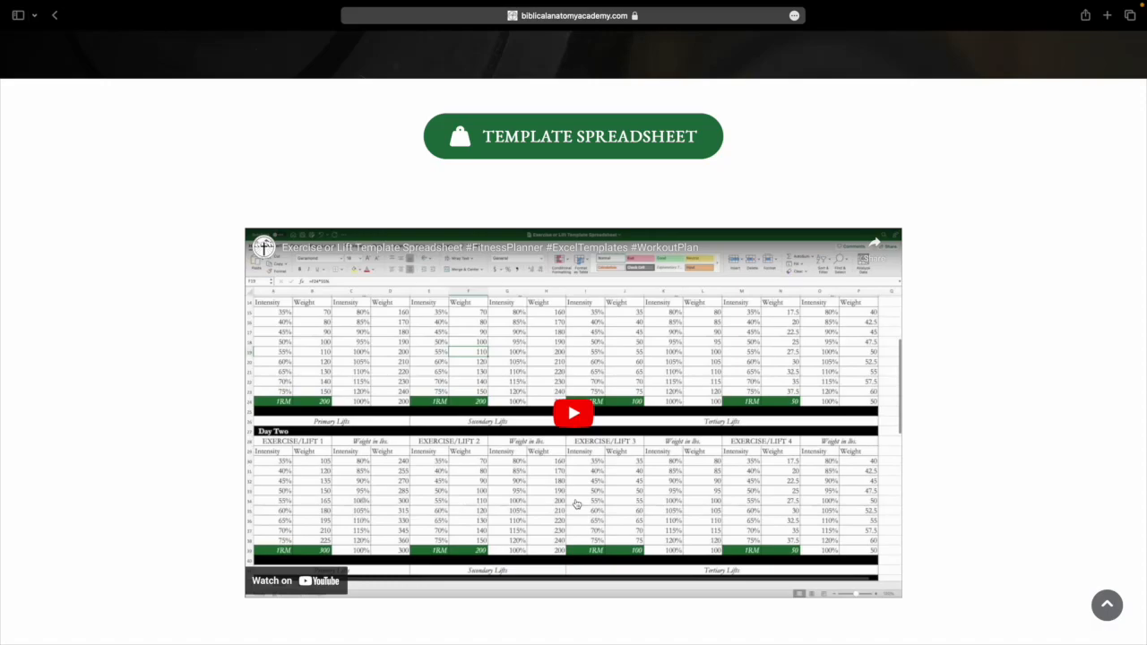
Step: Switch to the Exercise or Lift Template Spreadsheet in Excel and undo the last three edits to the Day One tables
key("ctrl+Right")
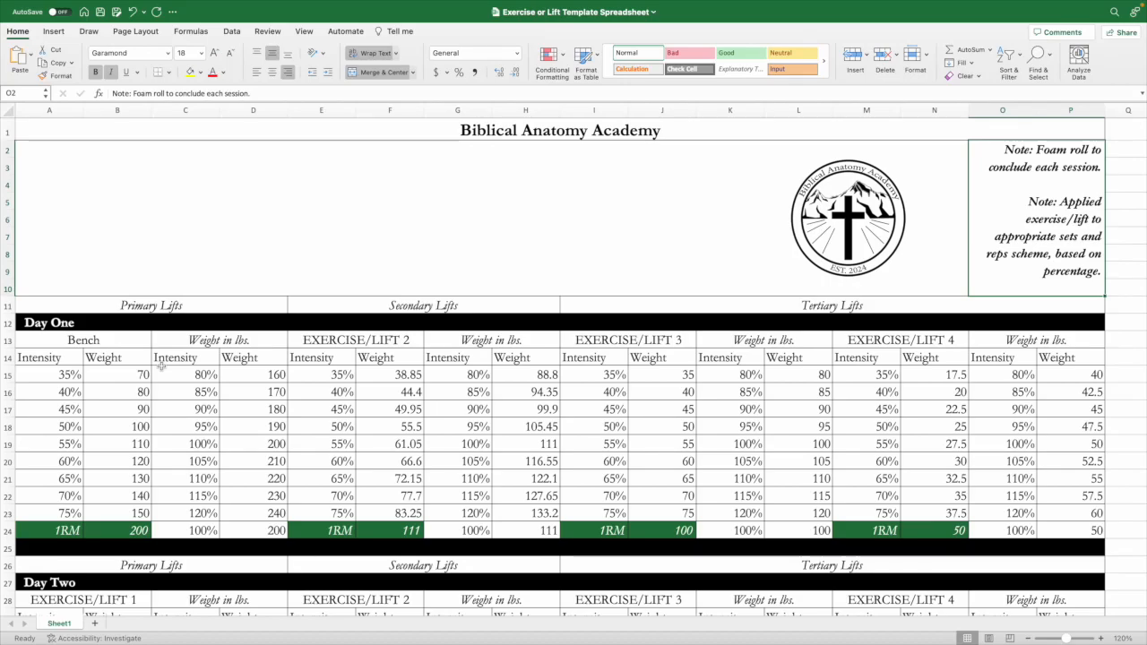
key("super+z")
key("super+z")
key("super+z")
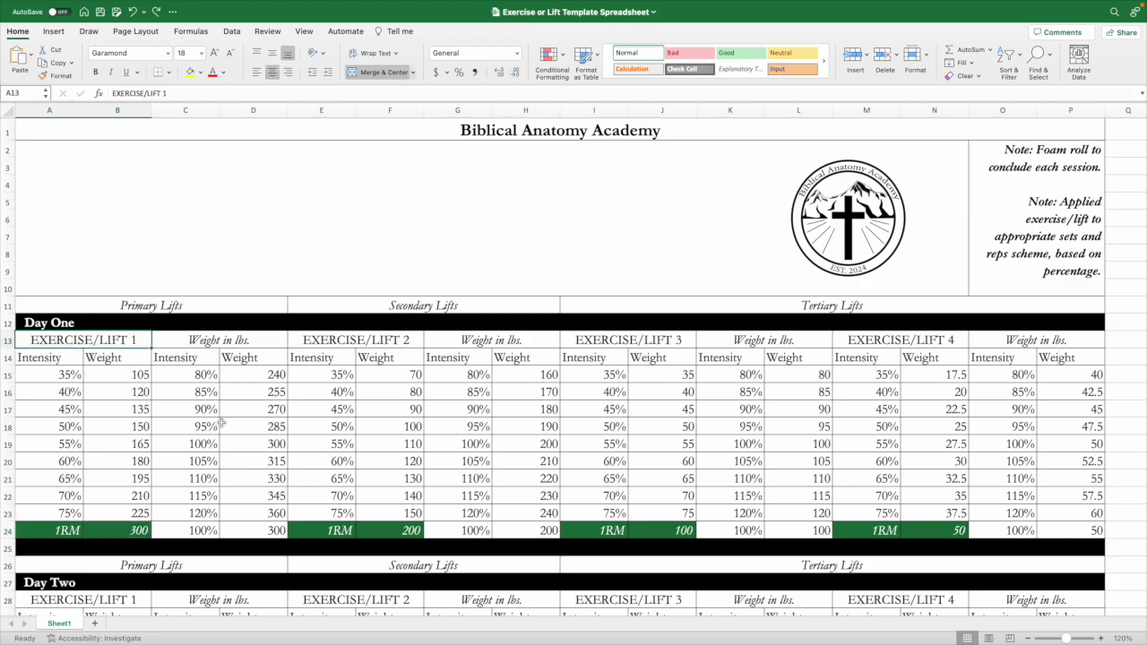
Step: Review the Day One through Day Five tables, the Day One exercise headings, and the full Exercise/Lift 4 block
scroll(220, 422, "down", 5)
scroll(220, 422, "down", 10)
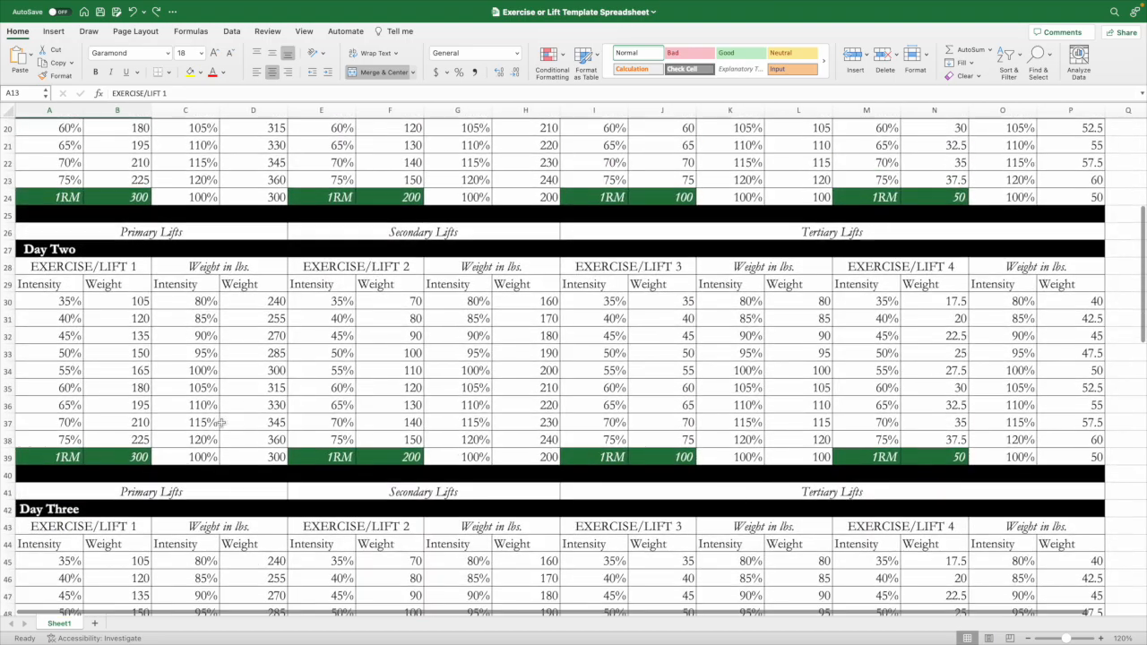
scroll(219, 422, "down", 6)
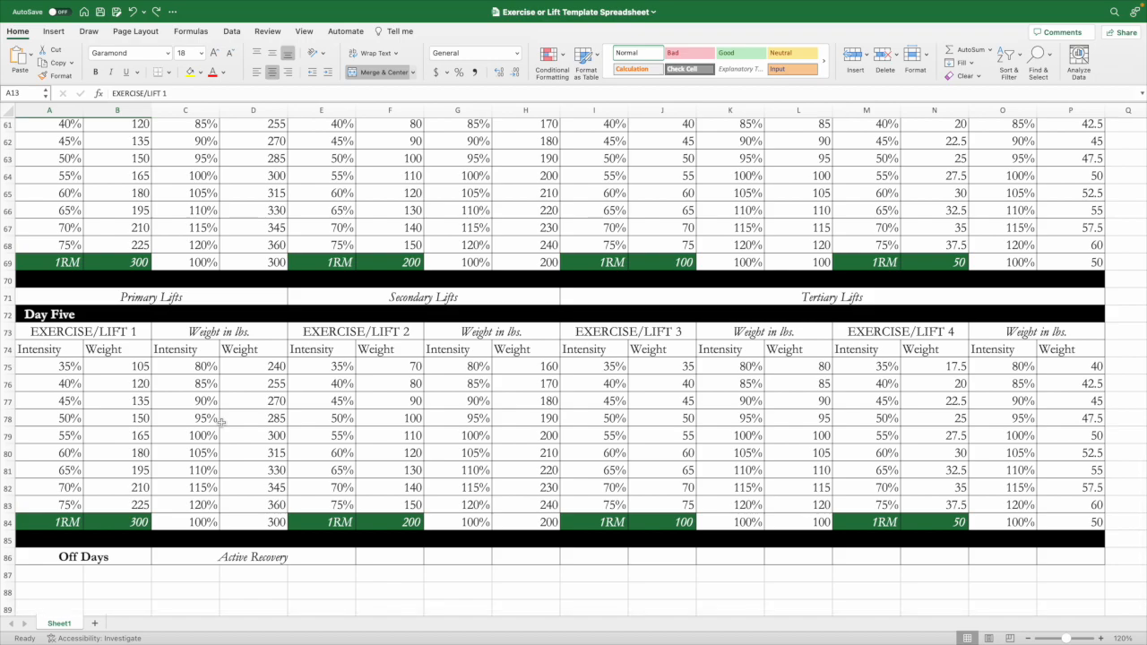
scroll(219, 422, "up", 20)
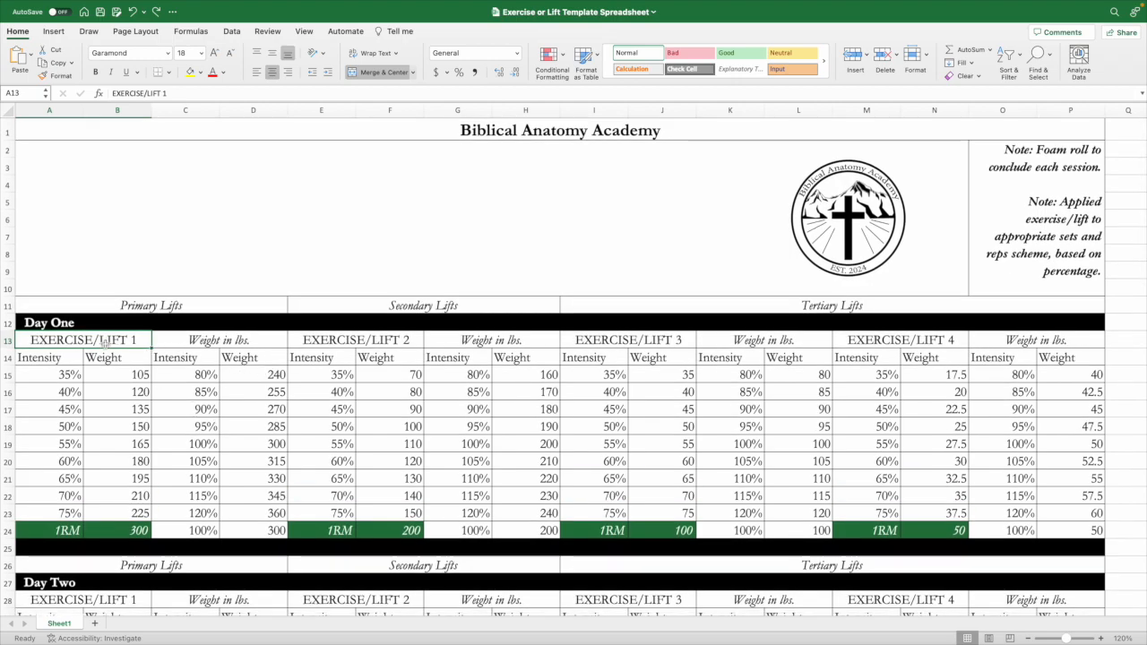
left_click(324, 338)
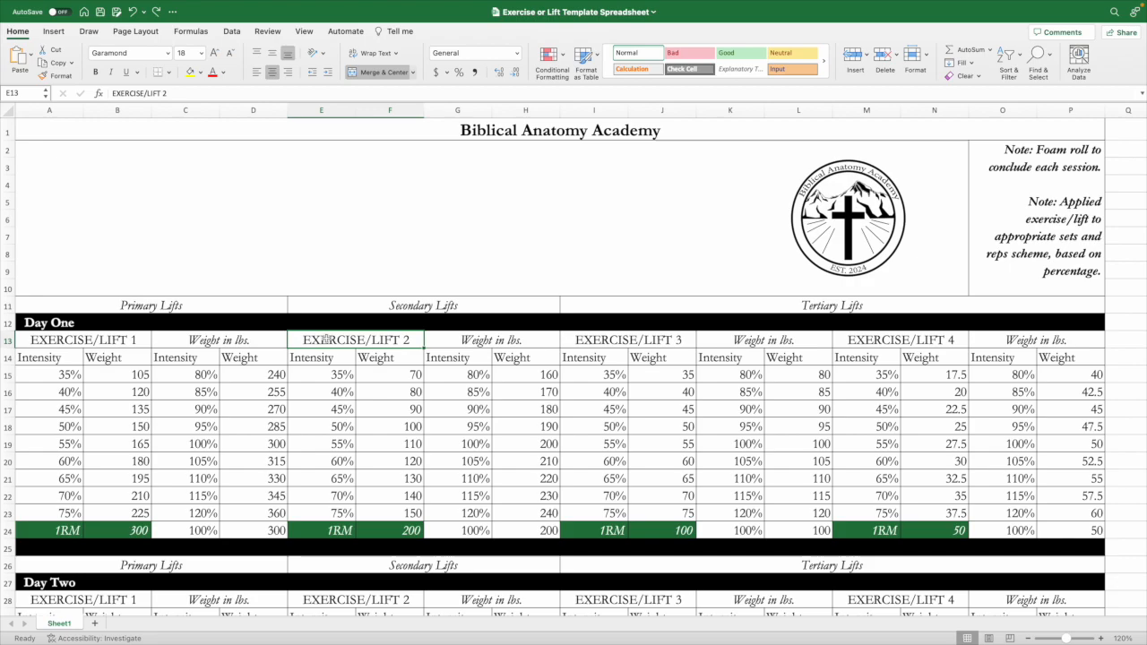
left_click(617, 341)
left_click(860, 340)
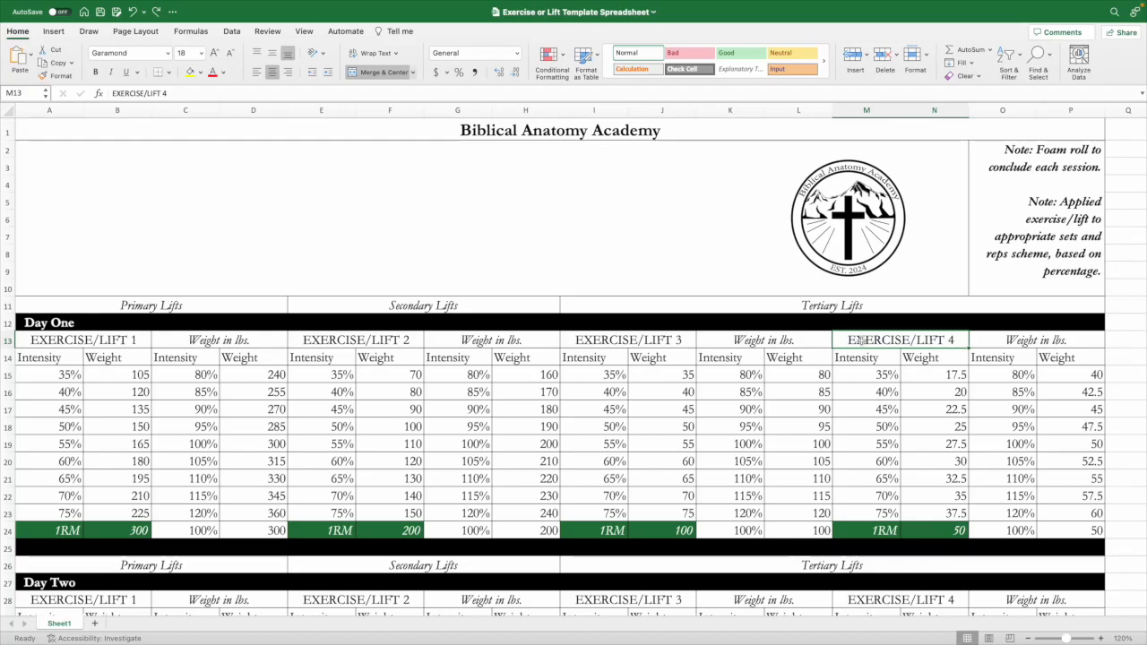
mouse_move(860, 339)
left_mouse_down()
mouse_move(1057, 516)
mouse_move(1057, 530)
left_mouse_up()
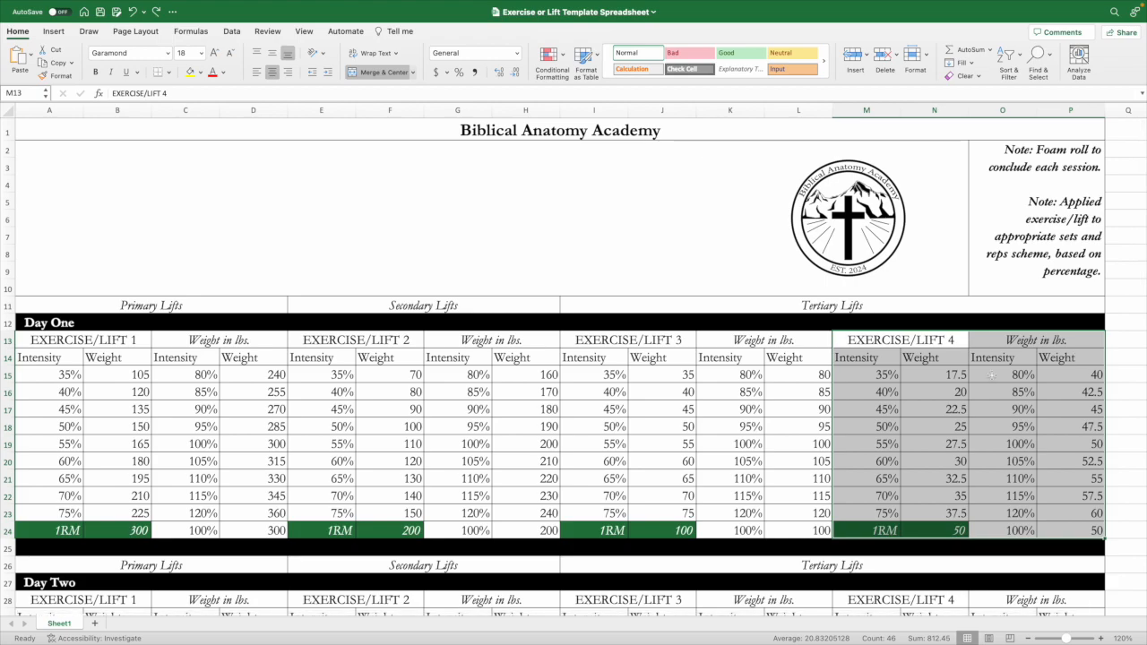
Step: Rename Day One's Exercise/Lift 1 heading to Bench and set its 1RM weight to 200
left_click(127, 340)
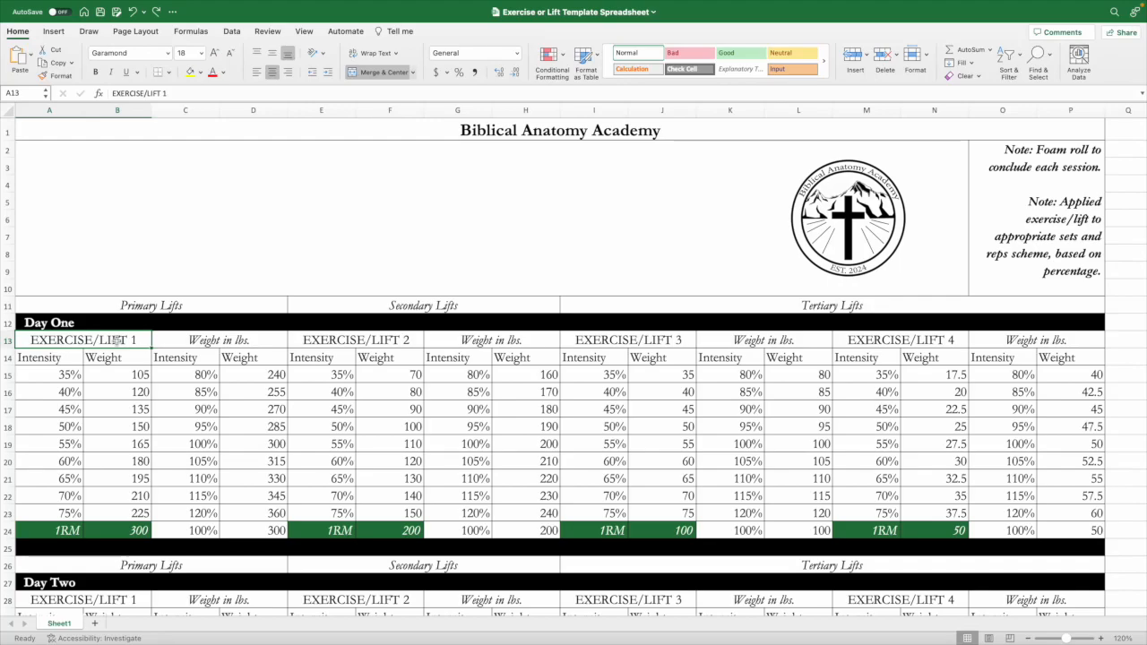
type("Bench")
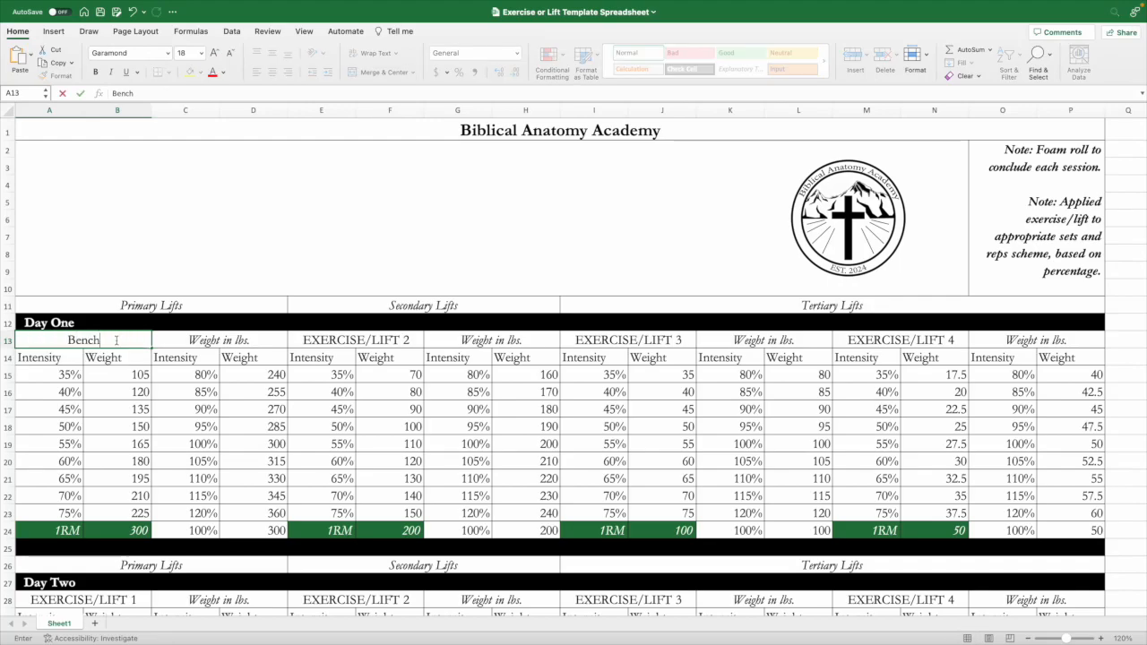
key("Return")
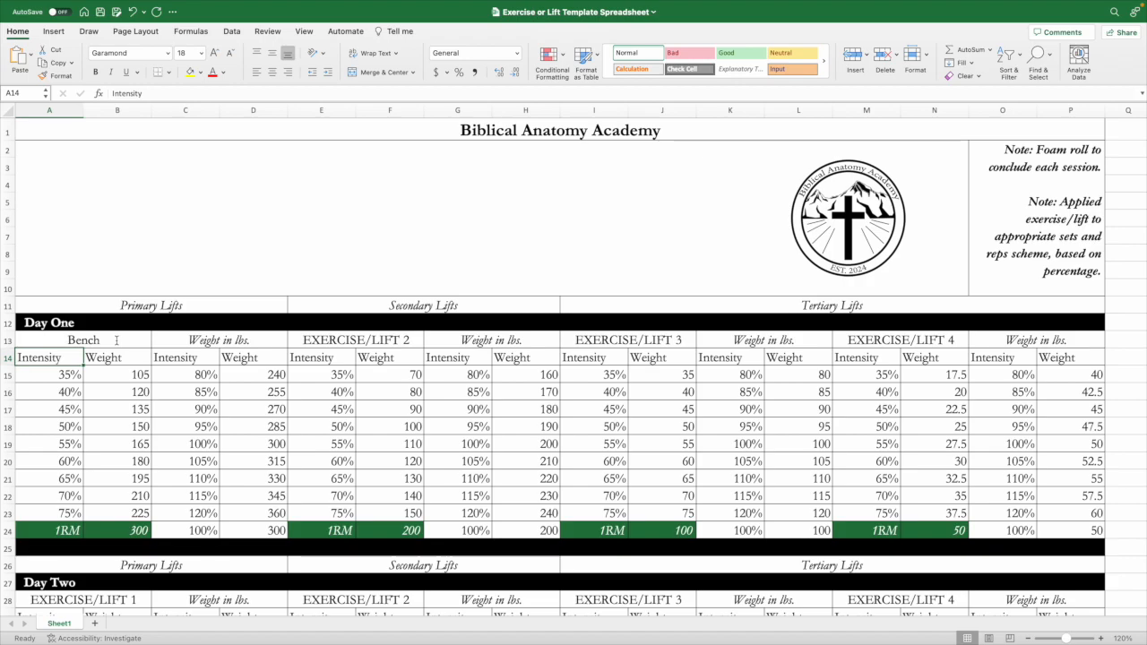
left_click(121, 530)
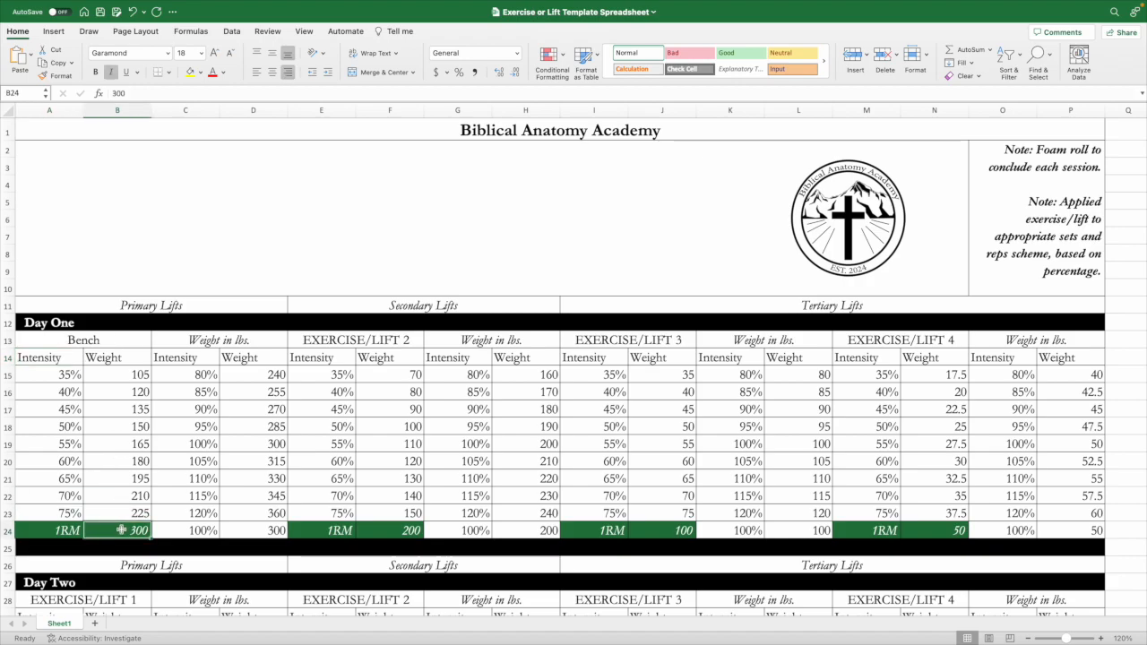
type("200")
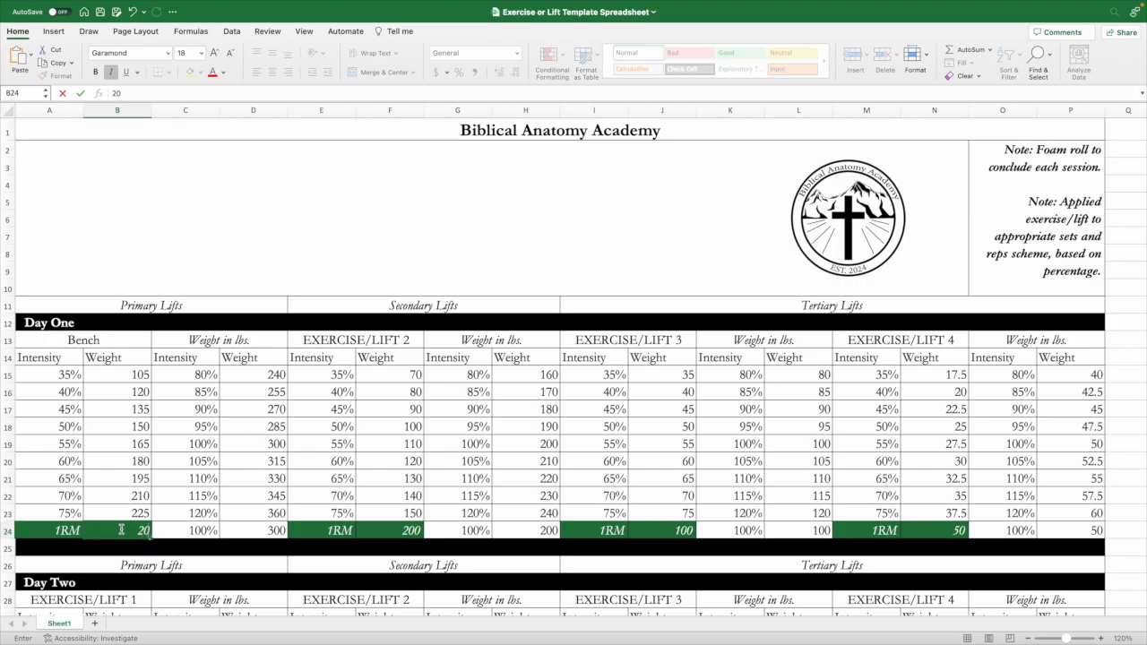
key("Return")
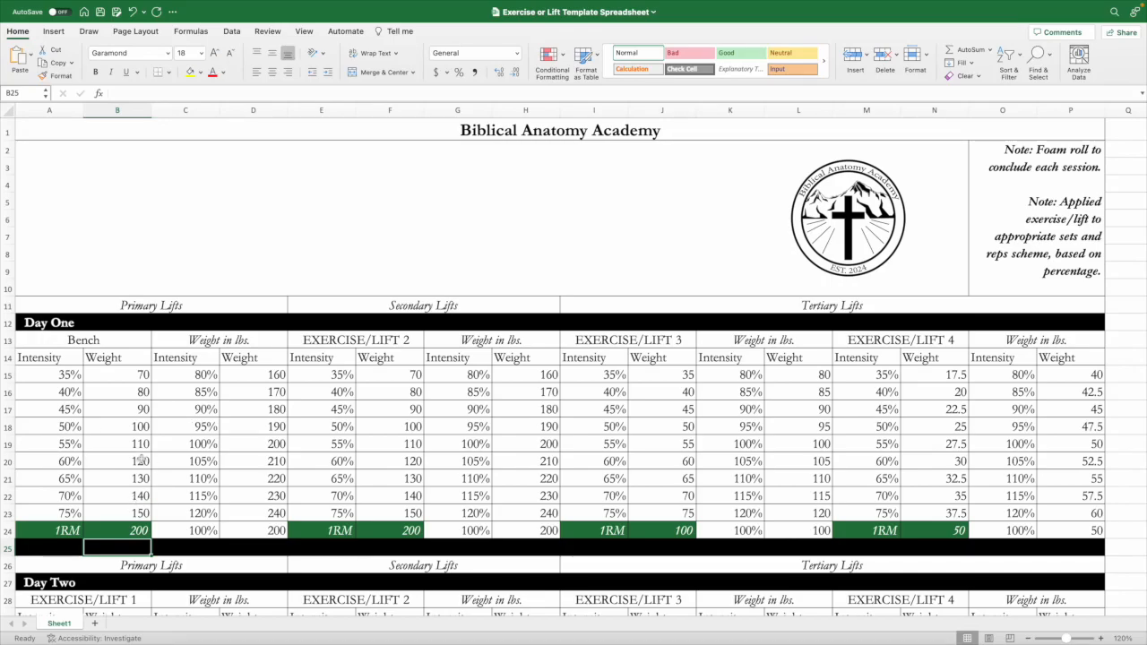
Step: Examine the Bench table's 85% intensity and weight formulas, then compare the Bench block with the Exercise/Lift 2 block and its 1RM cell
left_click(184, 391)
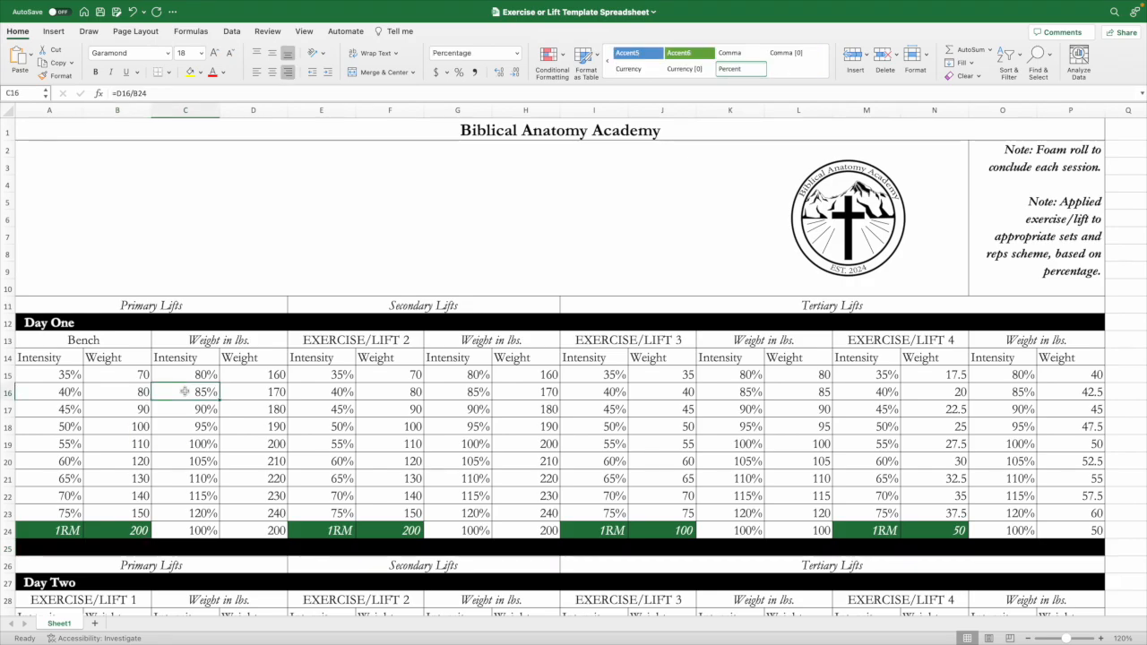
left_click(237, 392)
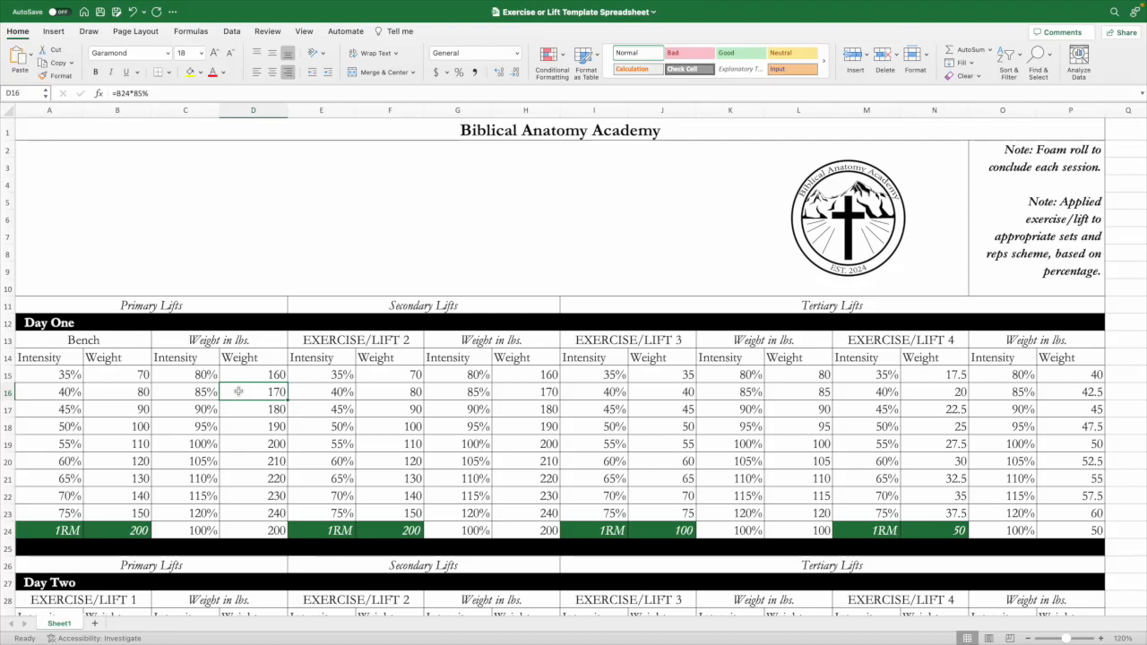
left_click(181, 393)
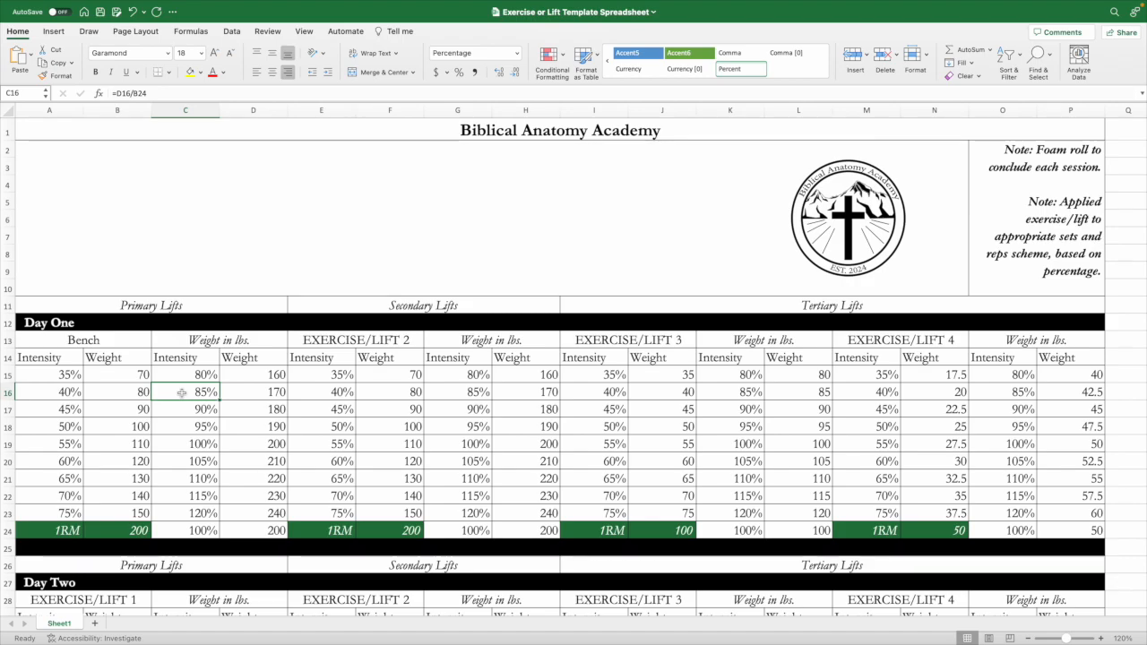
left_click_drag(107, 346, 239, 527)
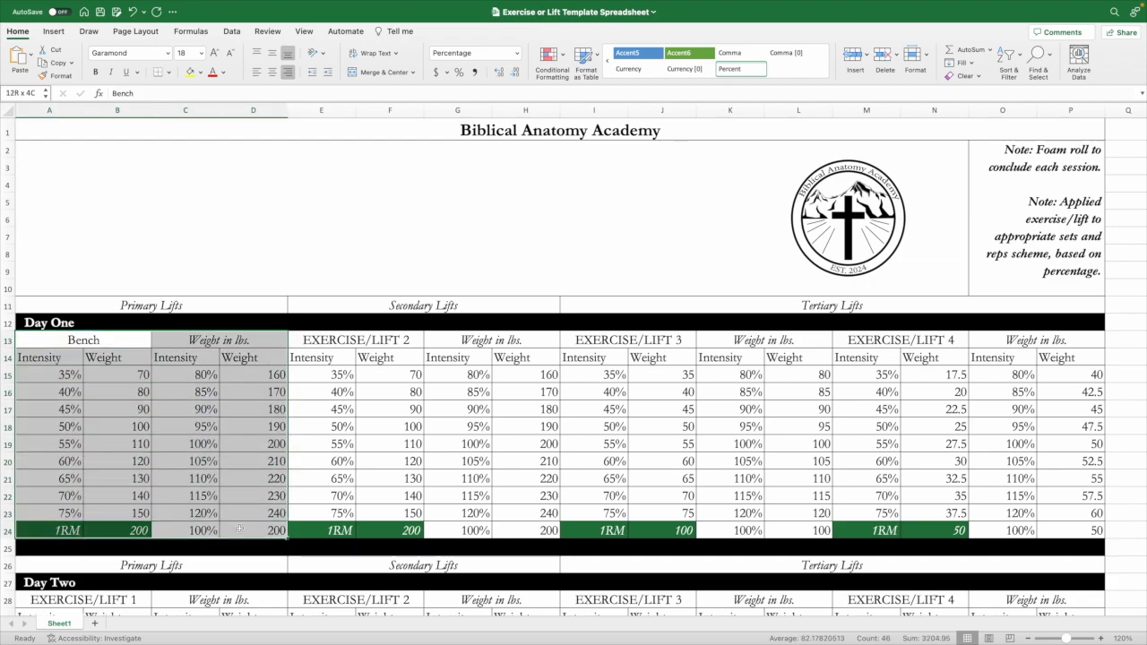
left_click(339, 342)
left_click_drag(339, 342, 512, 529)
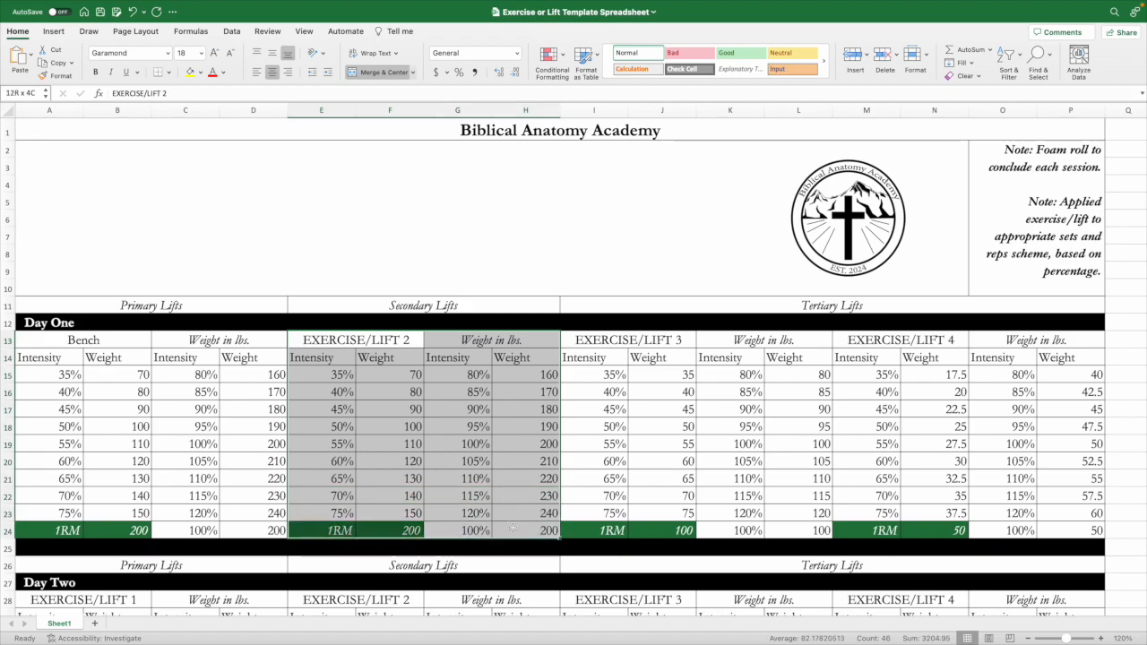
left_click(405, 530)
left_click(370, 337)
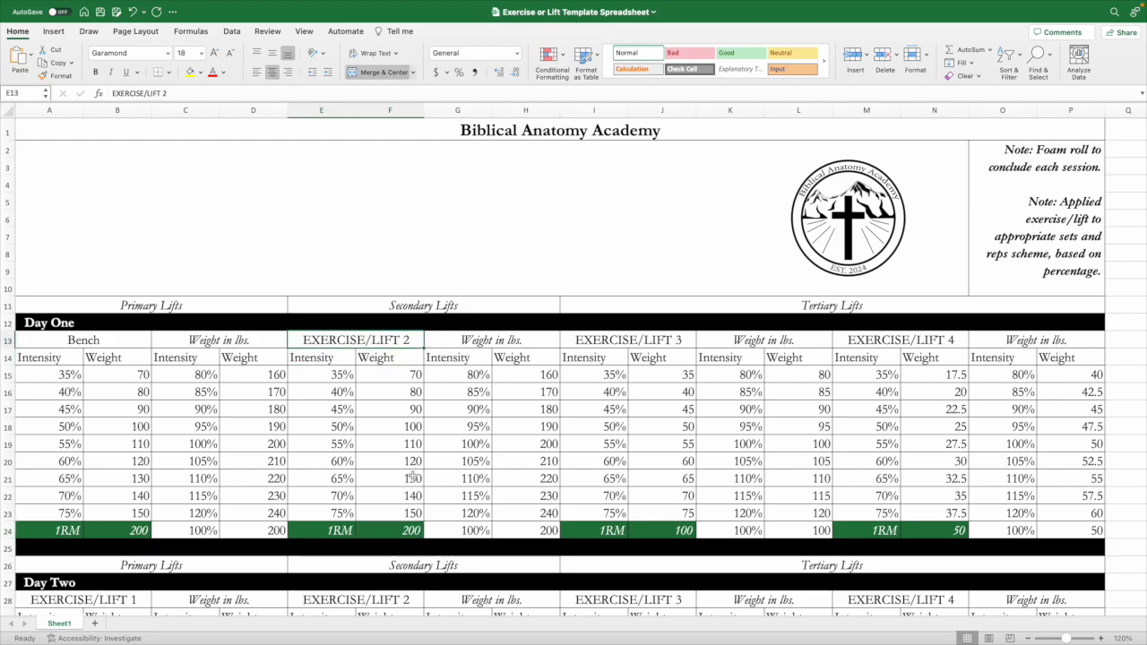
left_click(400, 528)
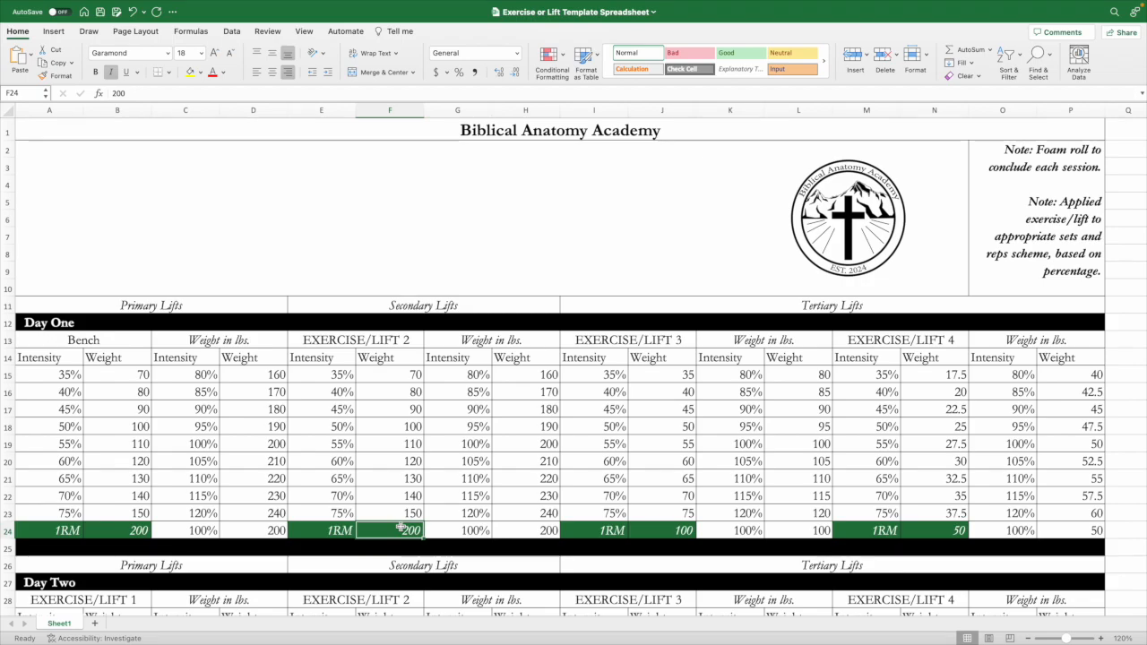
Step: Examine how Day One's exercises are grouped under the Primary, Secondary and Tertiary Lifts headings
left_click(234, 305)
left_click(346, 309)
left_click(609, 303)
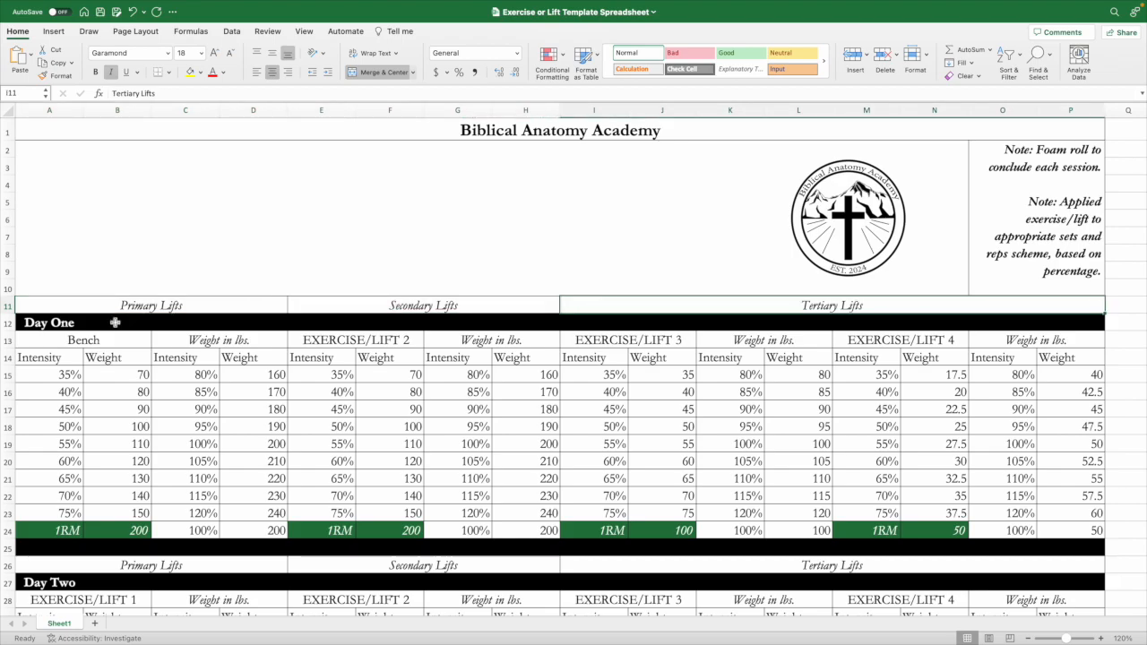
left_click(70, 345)
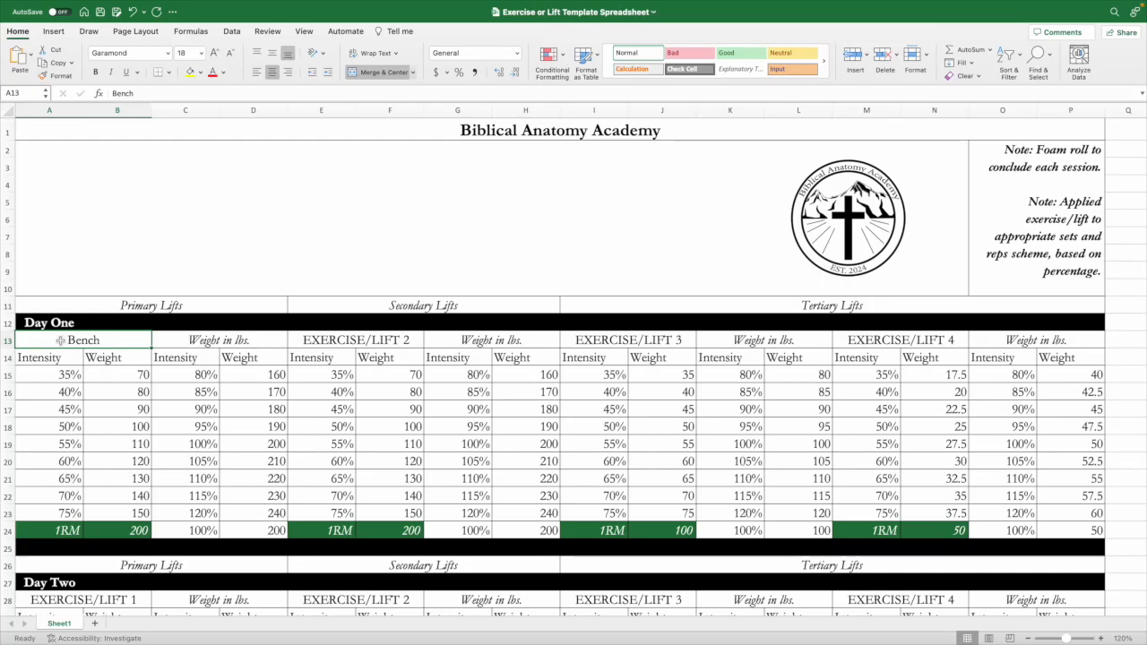
left_click(129, 307)
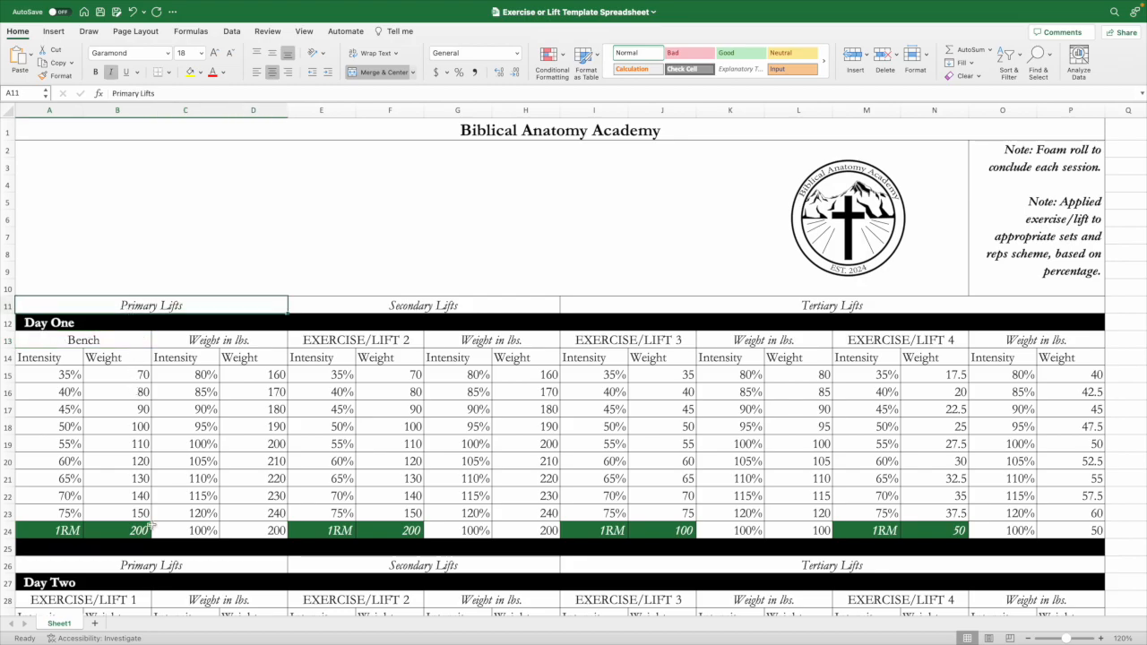
scroll(152, 526, "down", 3)
scroll(153, 524, "down", 1)
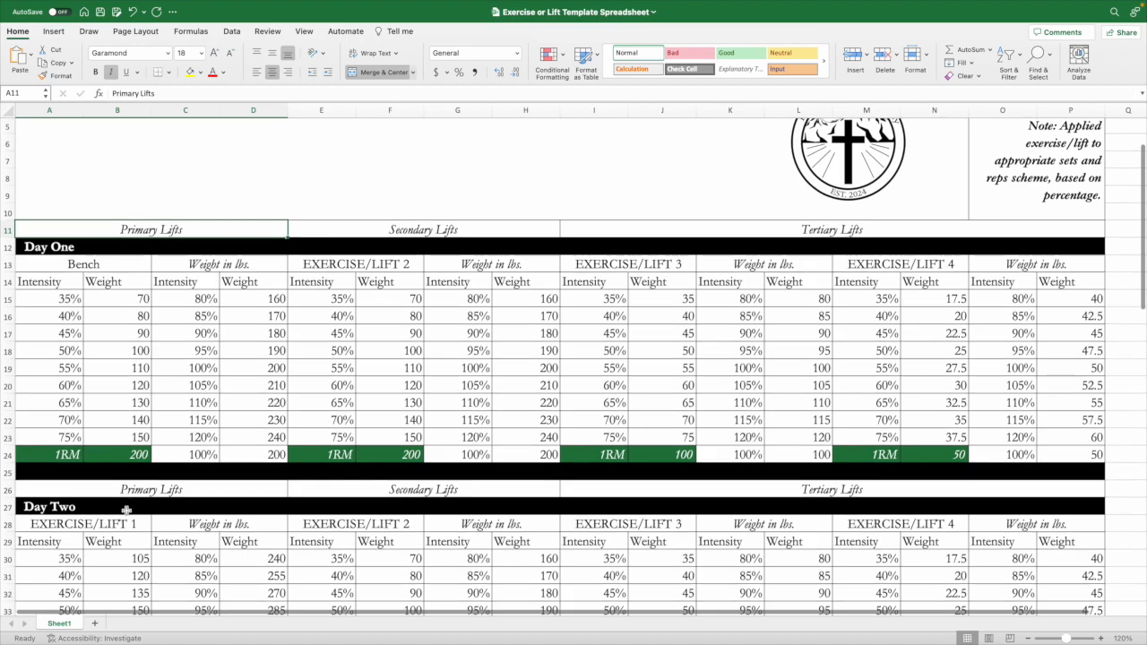
scroll(181, 505, "up", 4)
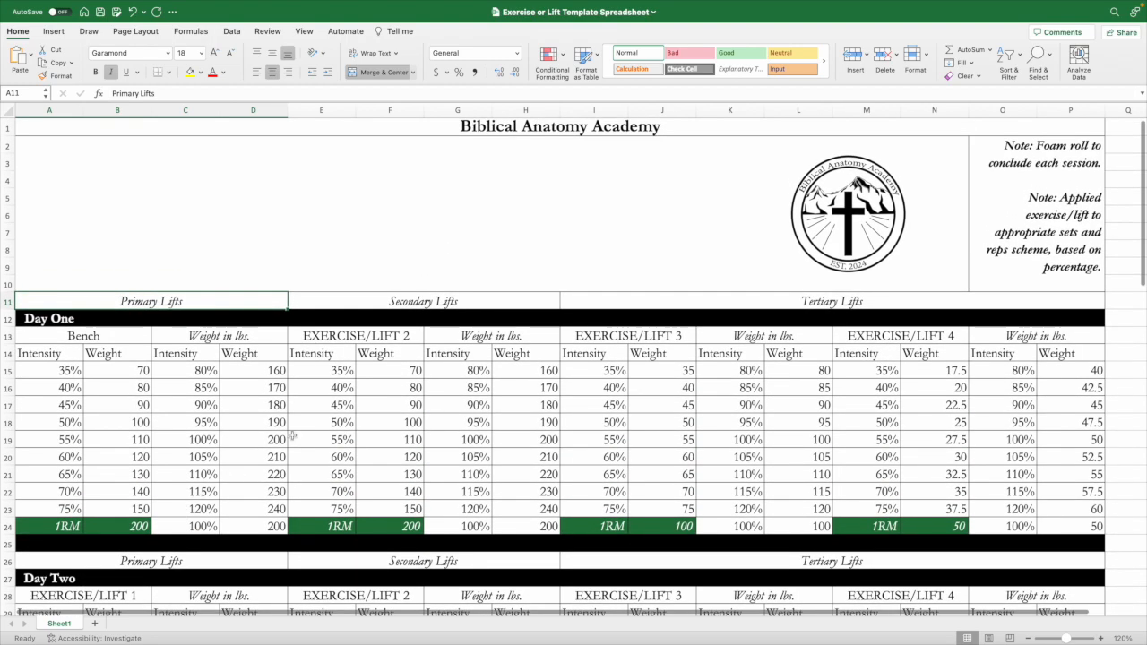
left_click(367, 338)
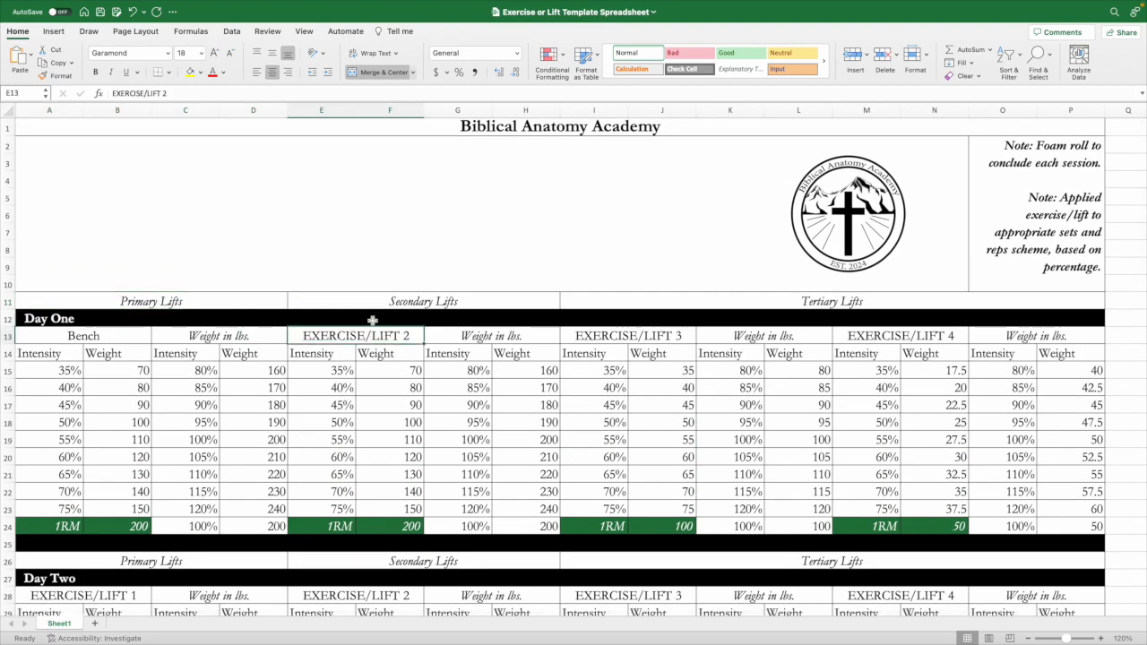
left_click(375, 303)
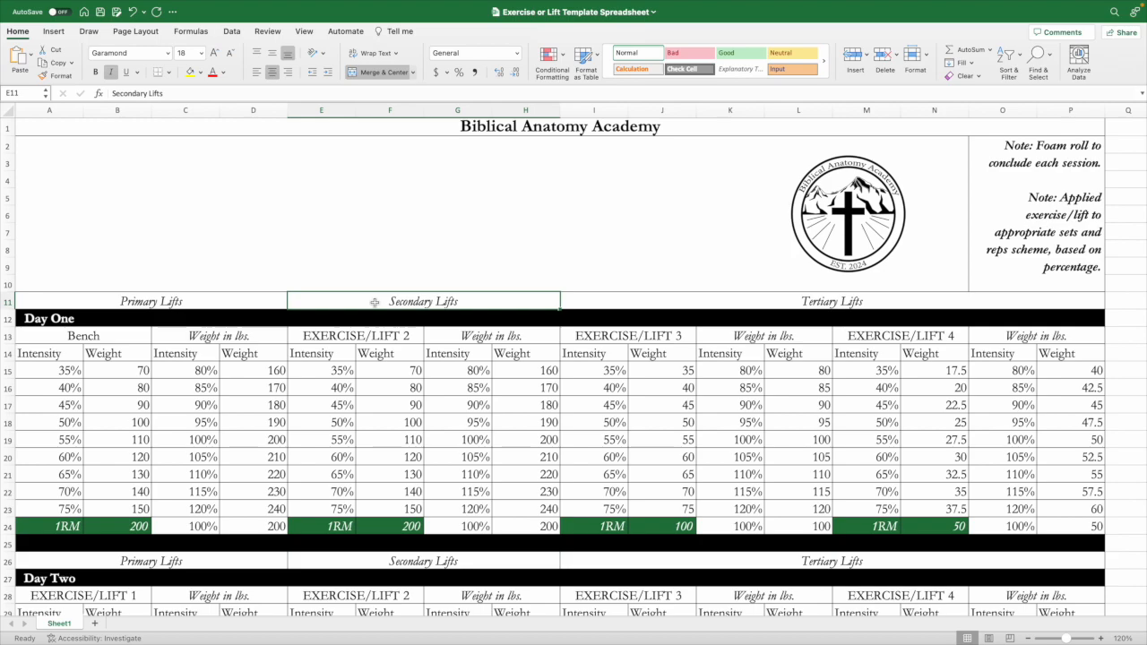
left_click(129, 334)
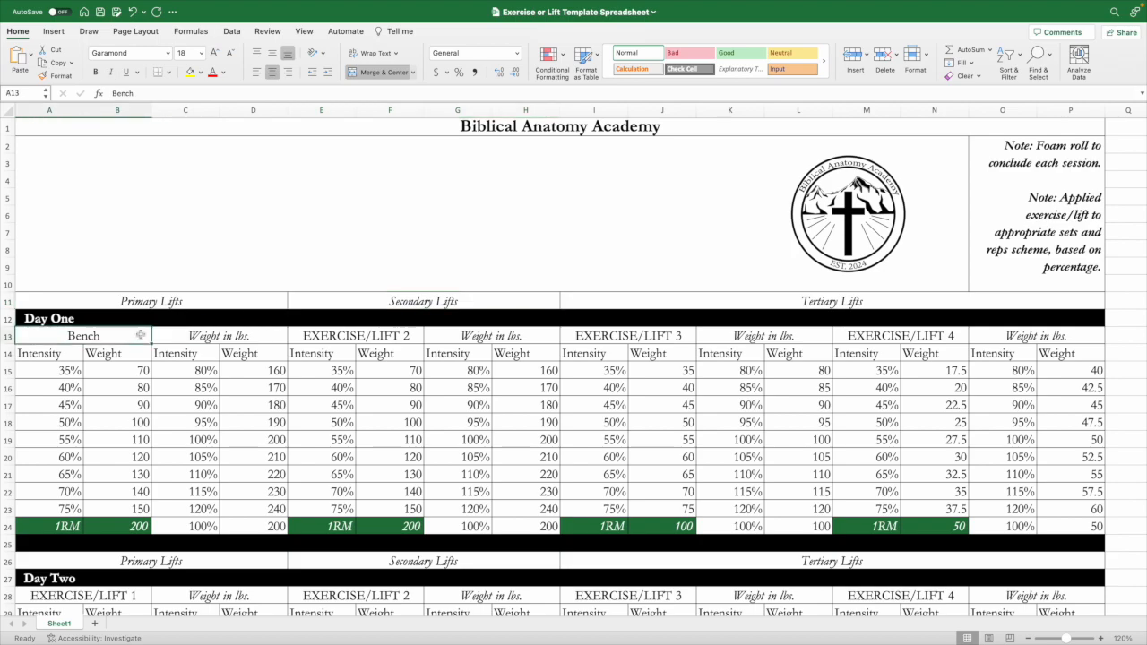
left_click(341, 335)
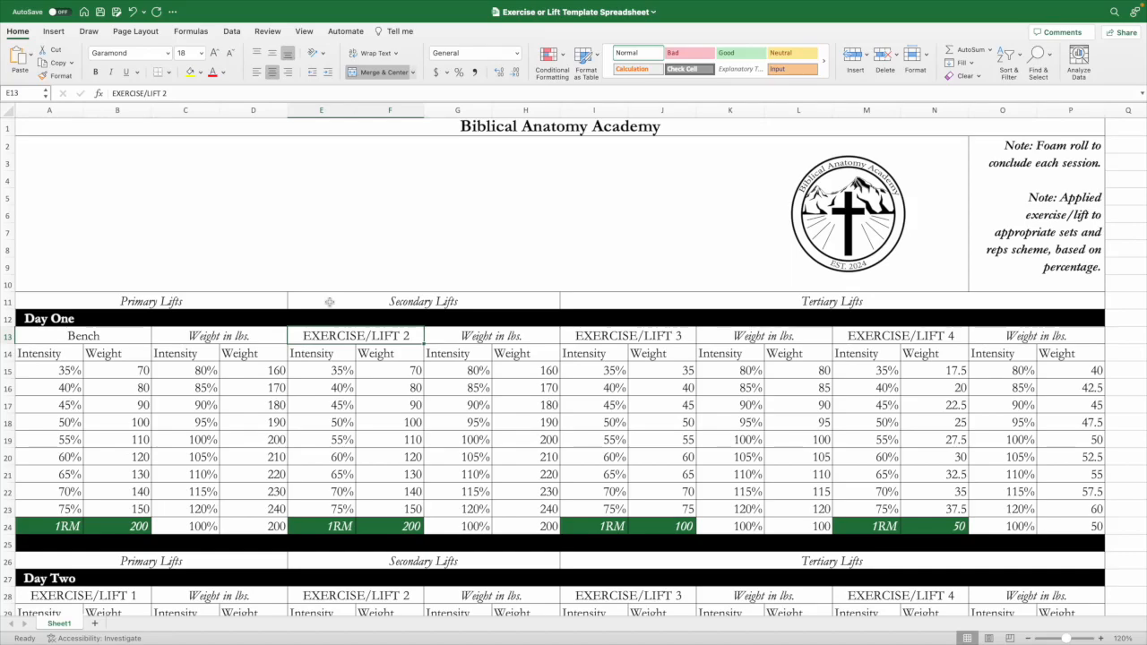
left_click(681, 305)
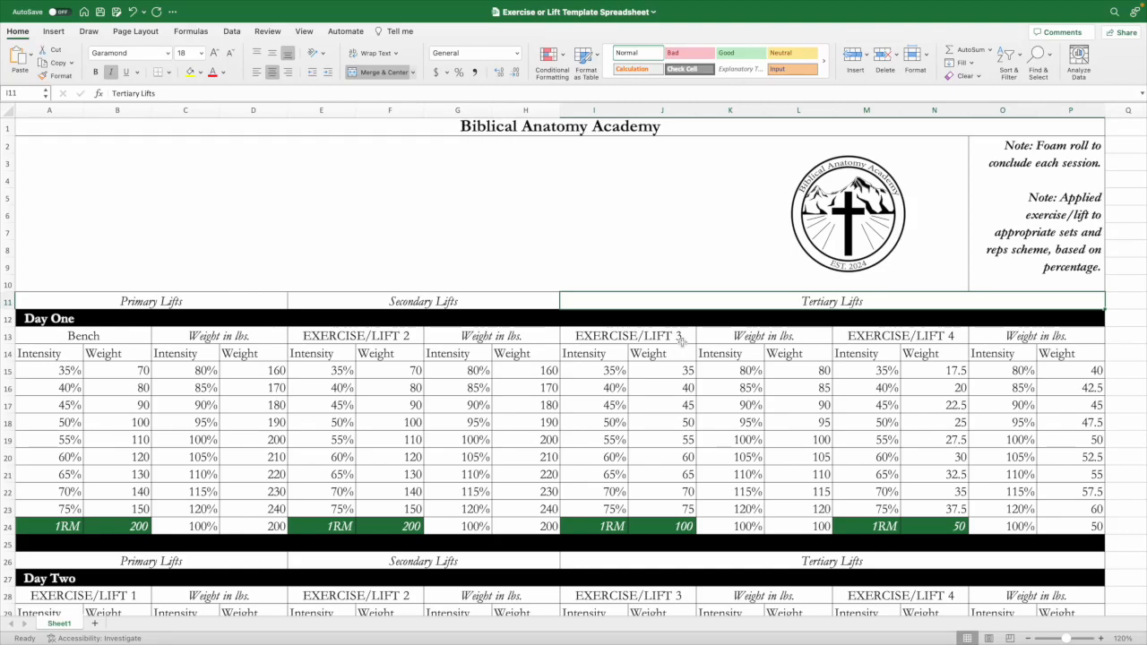
Step: Review the foam-roll and sets-and-reps note, Bench's 85% intensity cell, and the sheet title
left_click(1022, 248)
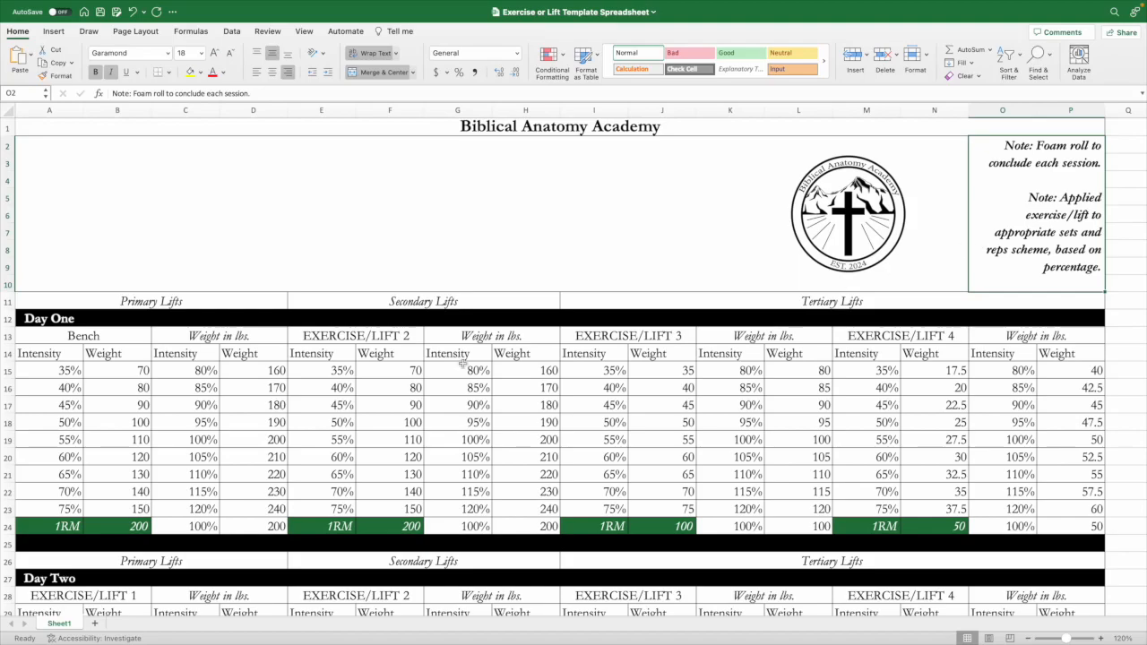
left_click(190, 388)
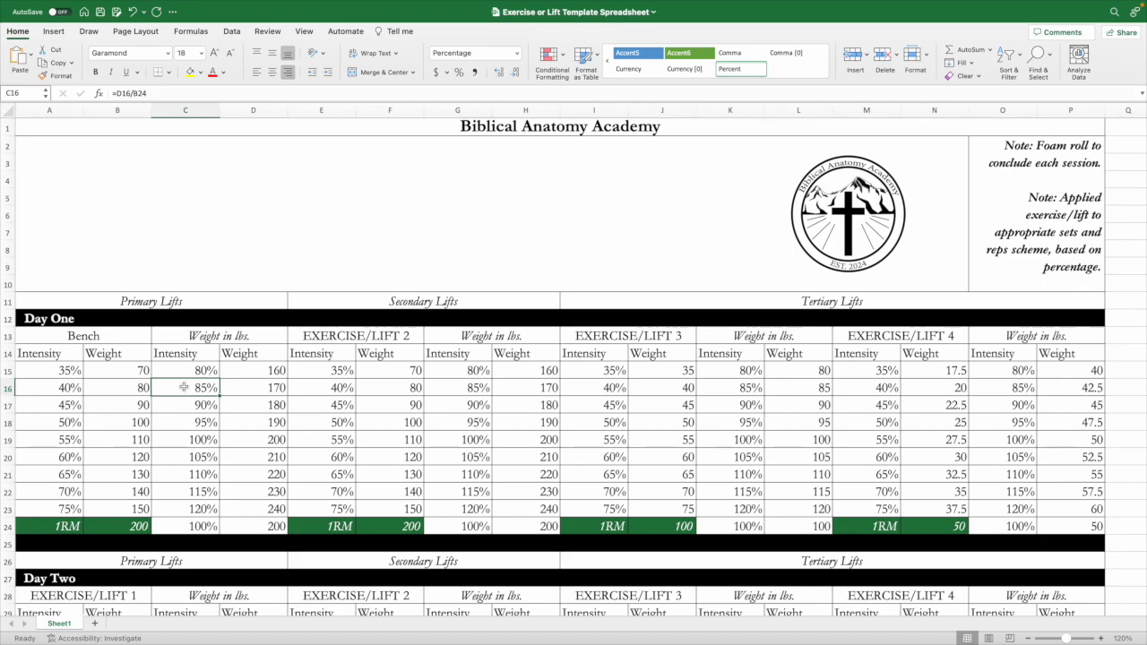
scroll(353, 212, "up", 1)
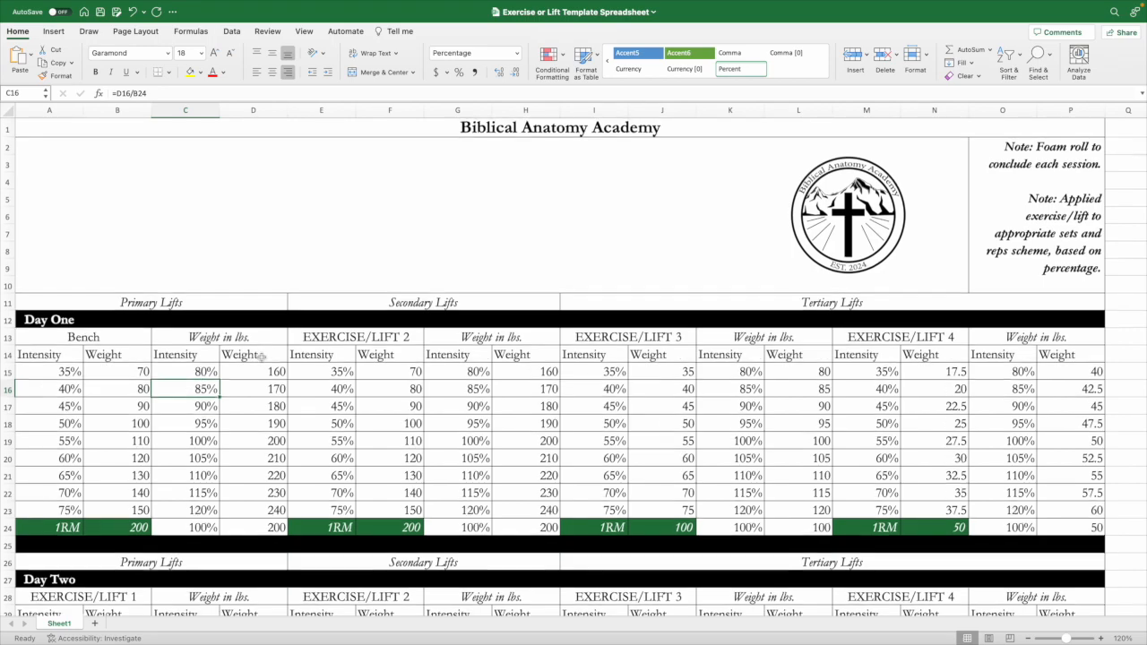
left_click(407, 131)
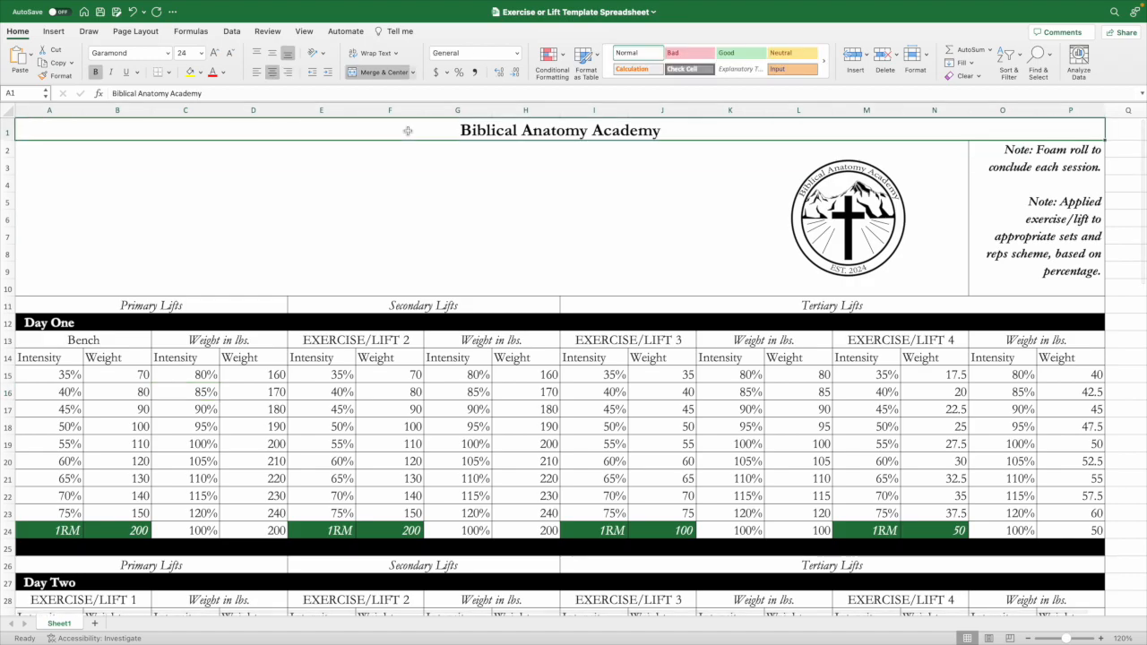